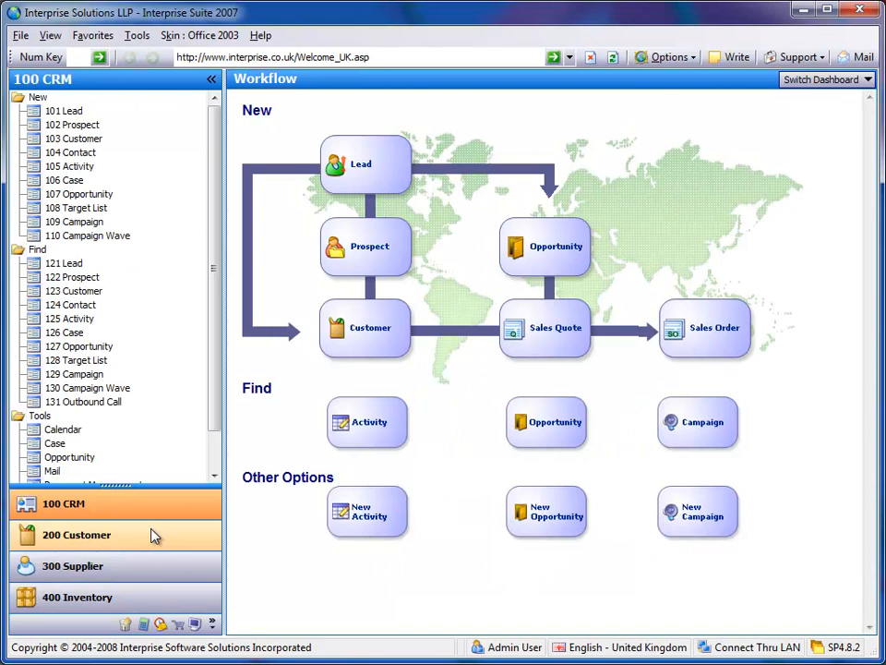
Step: Open the sales order template setup for the Customer module and view the details of the Toy1 template
click(153, 537)
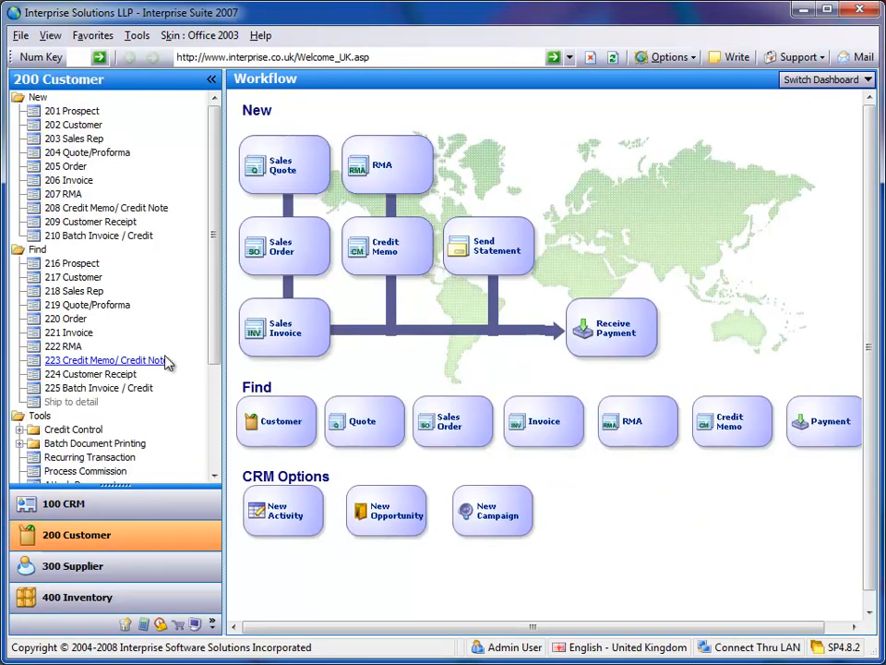
drag(218, 349, 222, 453)
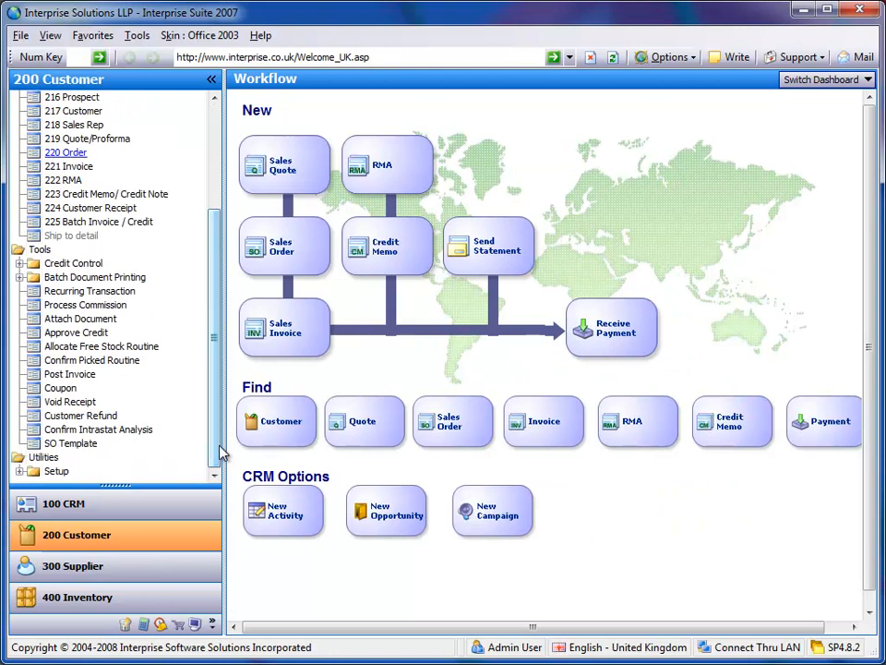
click(62, 445)
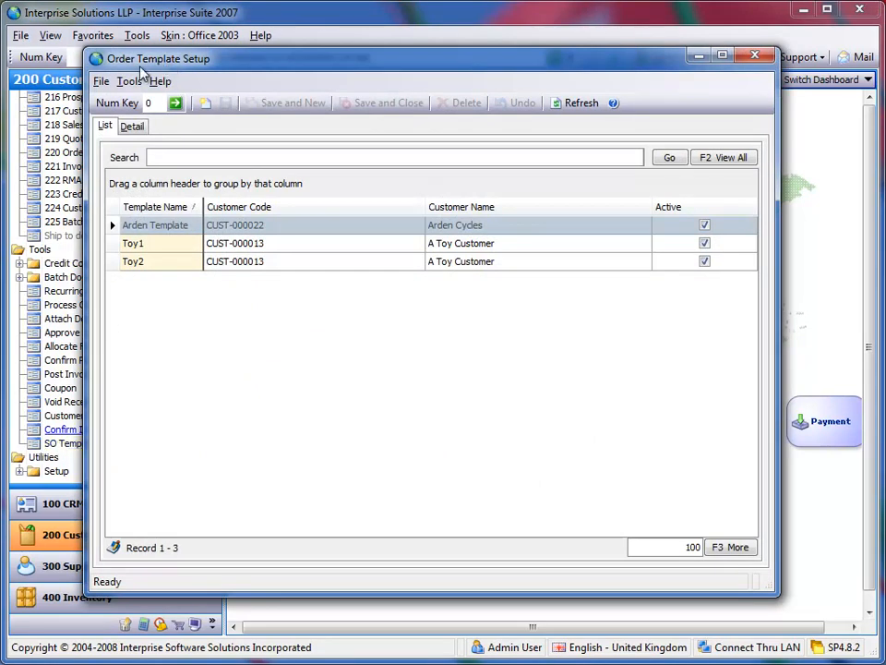
double_click(176, 245)
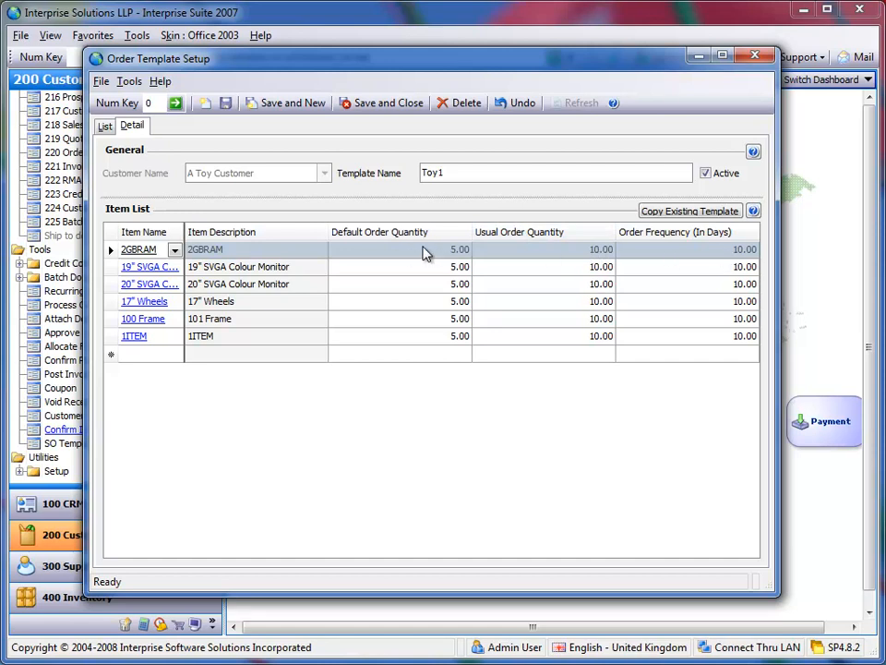
Step: Review the item list of the Arden Template, and save and close the order template setup
click(104, 126)
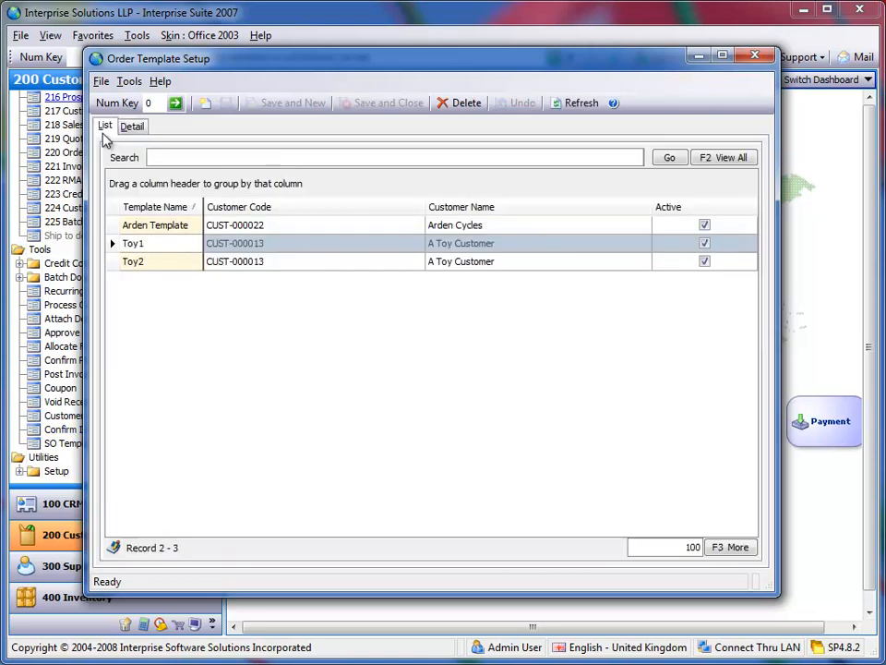
click(179, 228)
double_click(181, 231)
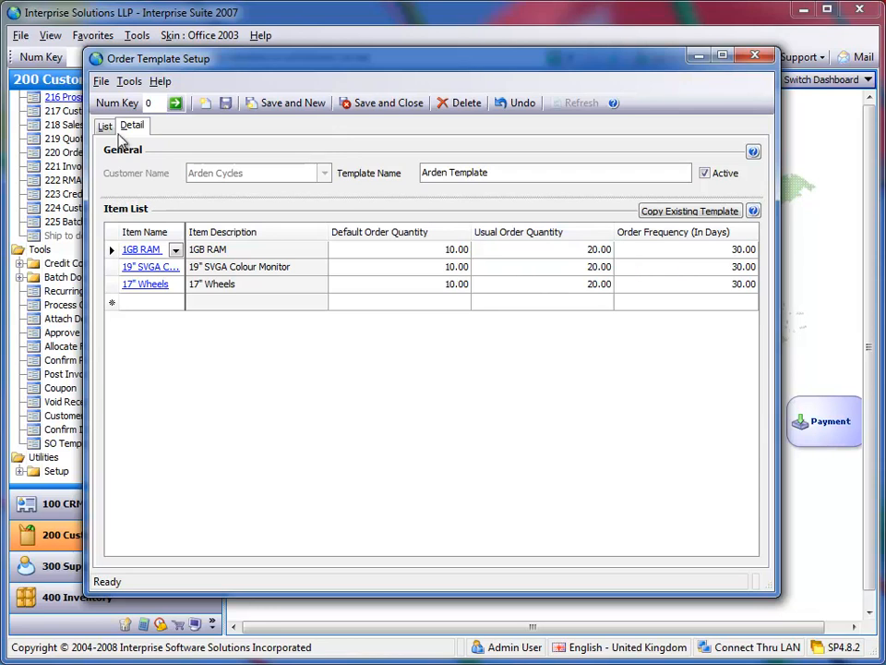
click(400, 106)
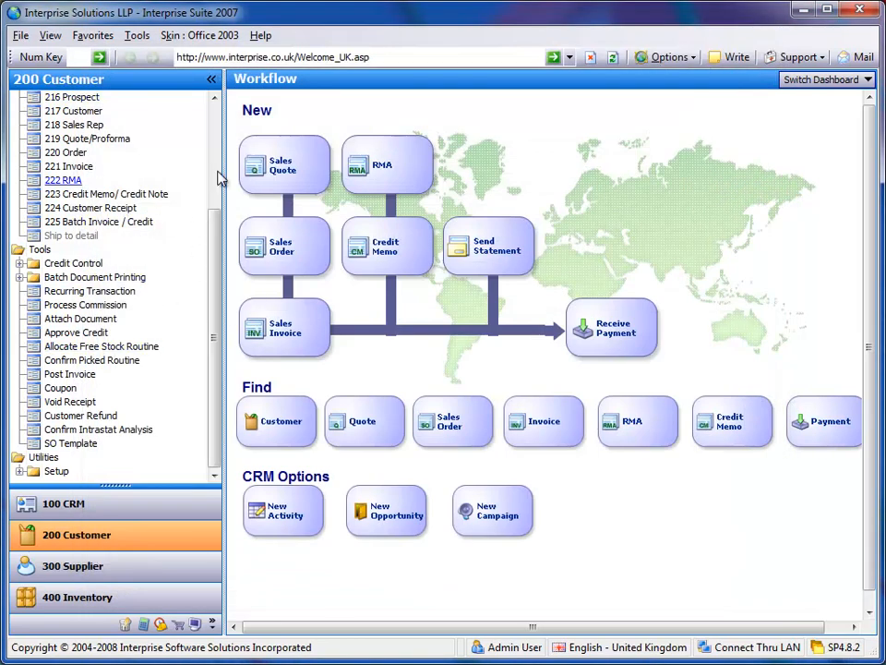
Step: Create a new sales order for A Toy Customer
scroll(209, 189, up, 5)
click(81, 167)
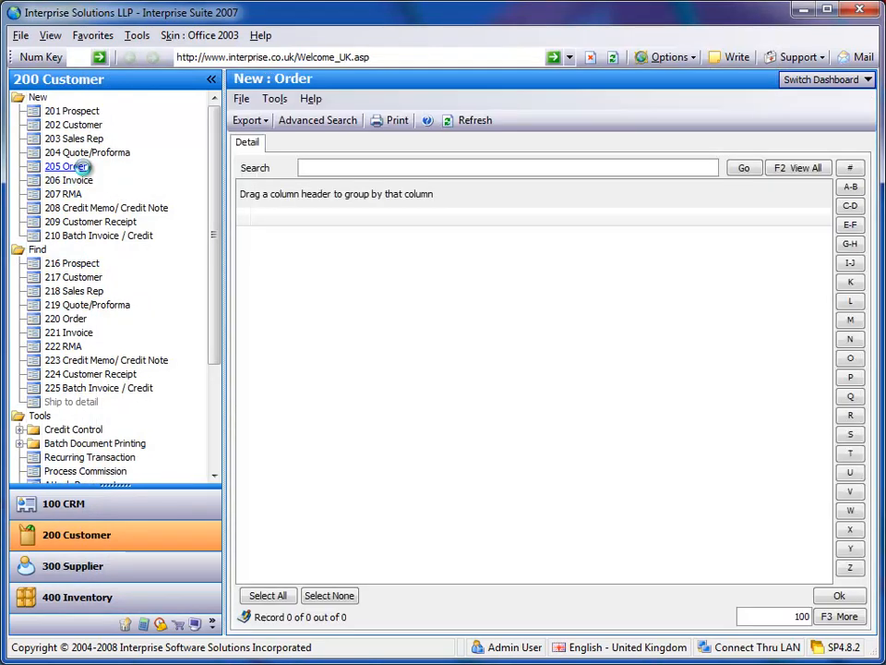
click(285, 259)
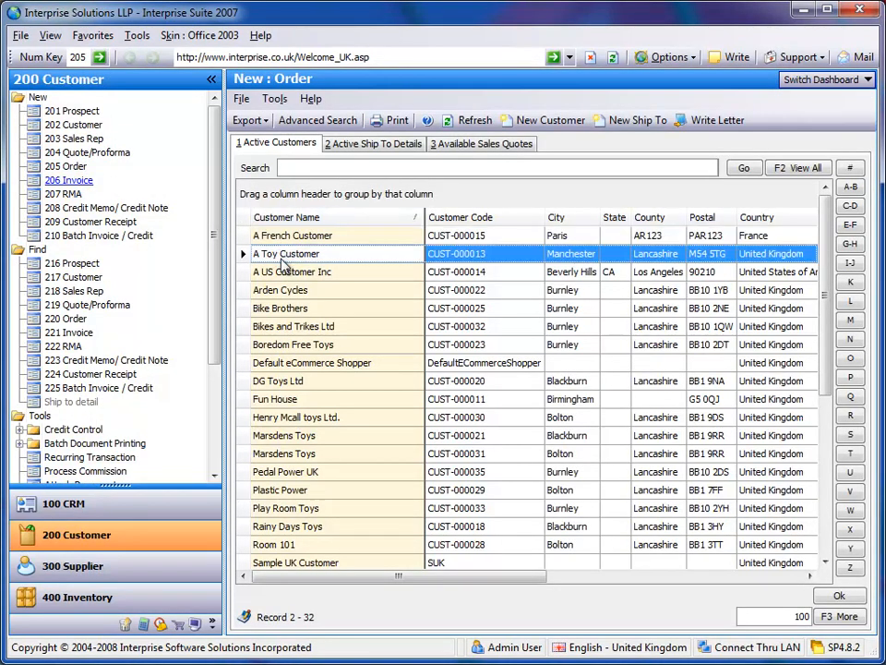
key(Return)
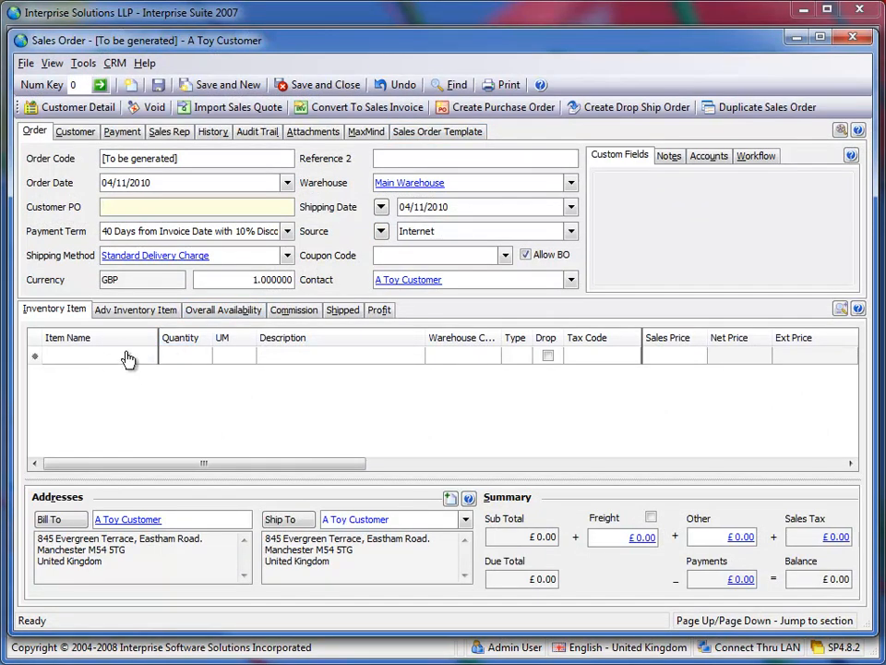
Step: Load the Toy1 template in the sales order's template section
click(436, 132)
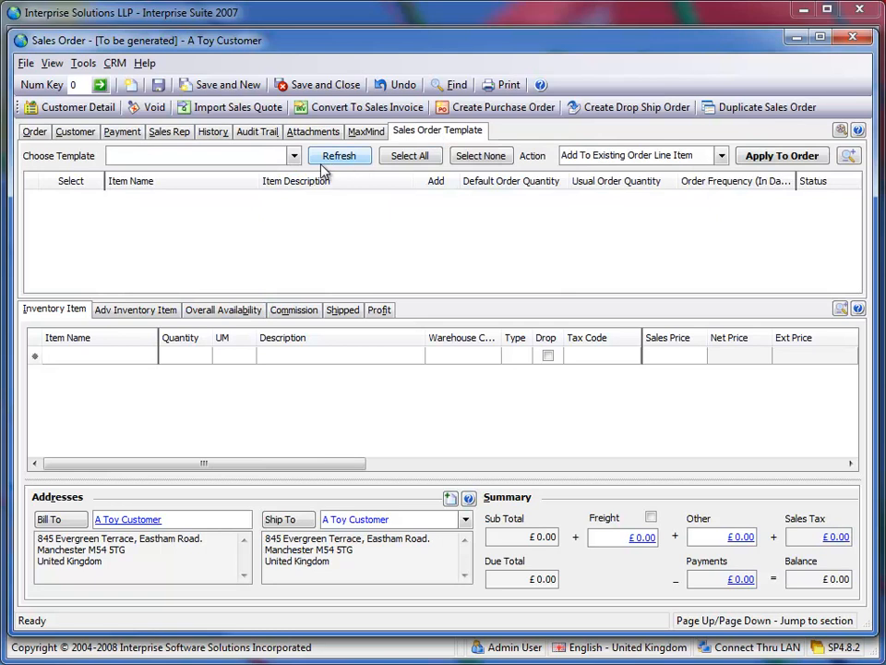
click(294, 156)
double_click(168, 230)
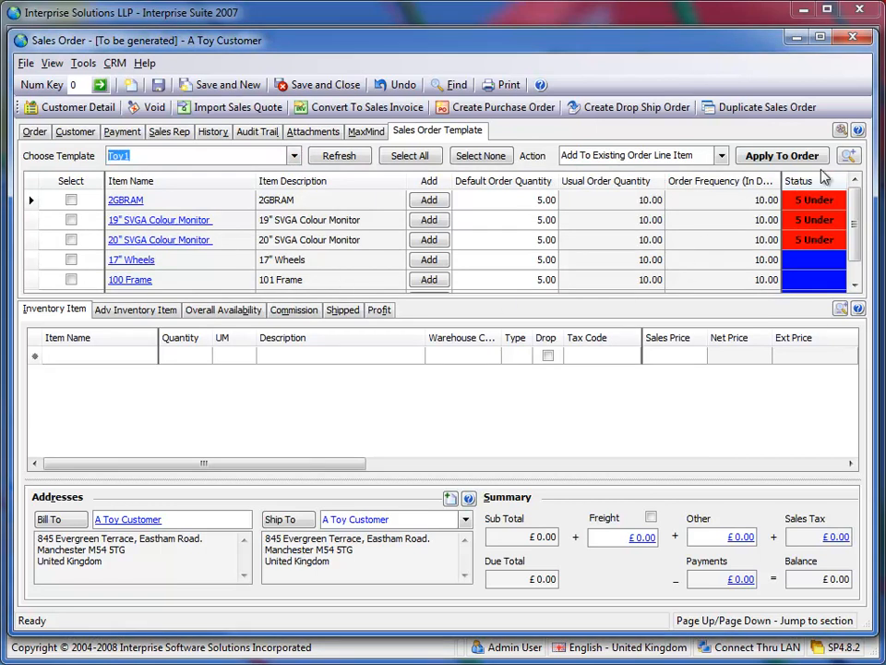
Step: Select 2GBRAM, 19" SVGA Colour Monitor and 20" SVGA Colour Monitor from the template and apply them to the order
click(849, 155)
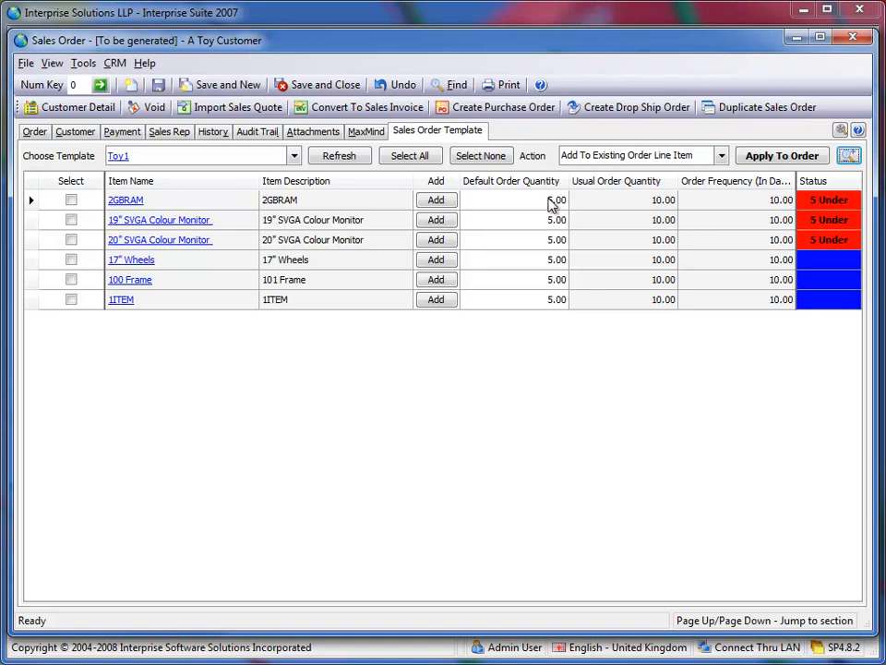
click(71, 200)
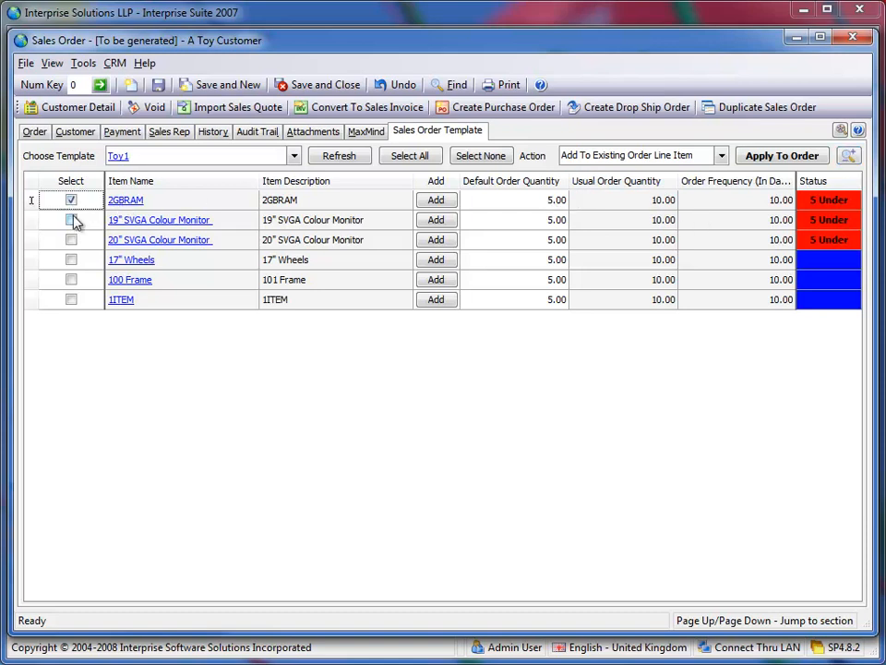
click(71, 220)
click(71, 239)
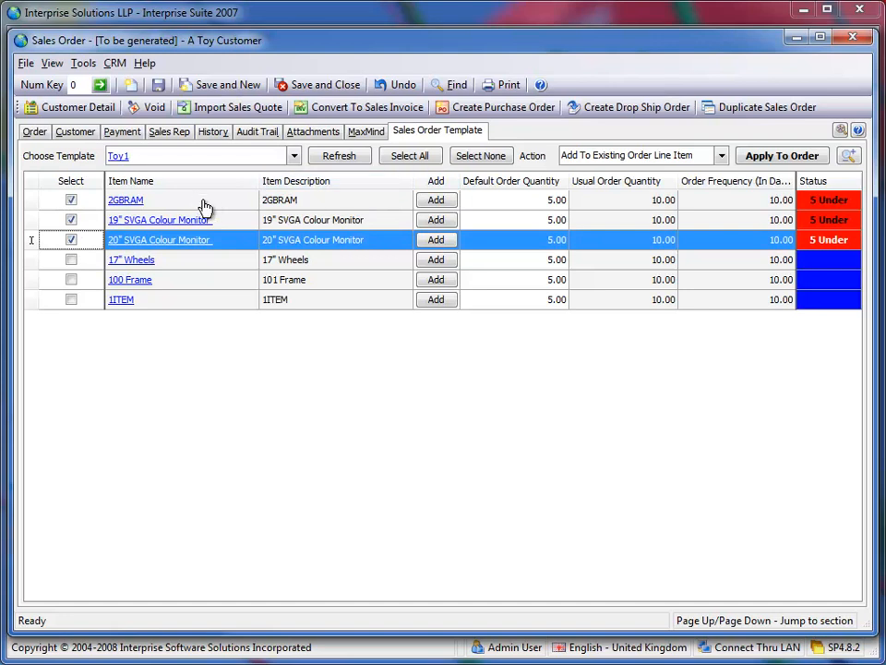
click(849, 155)
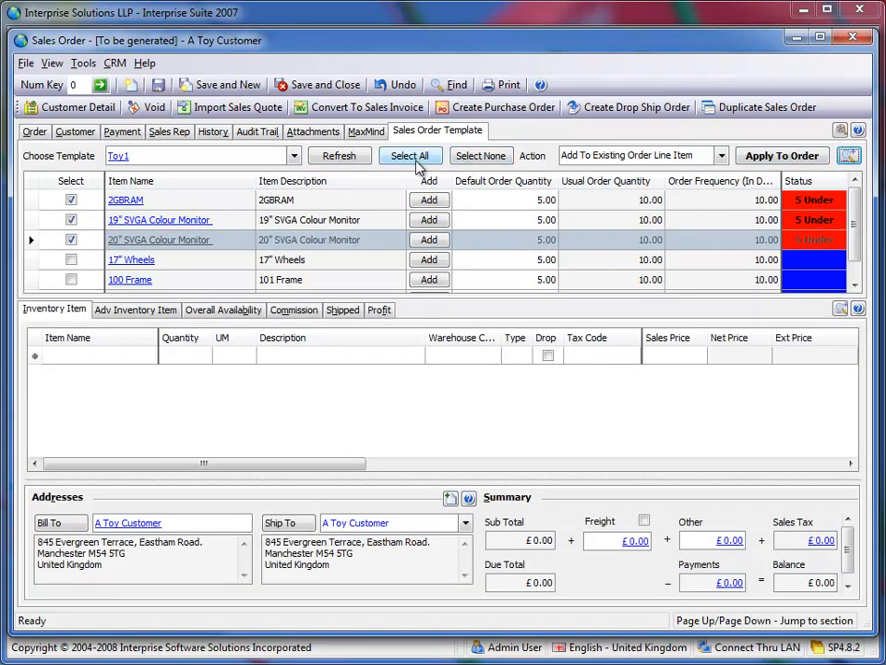
click(794, 156)
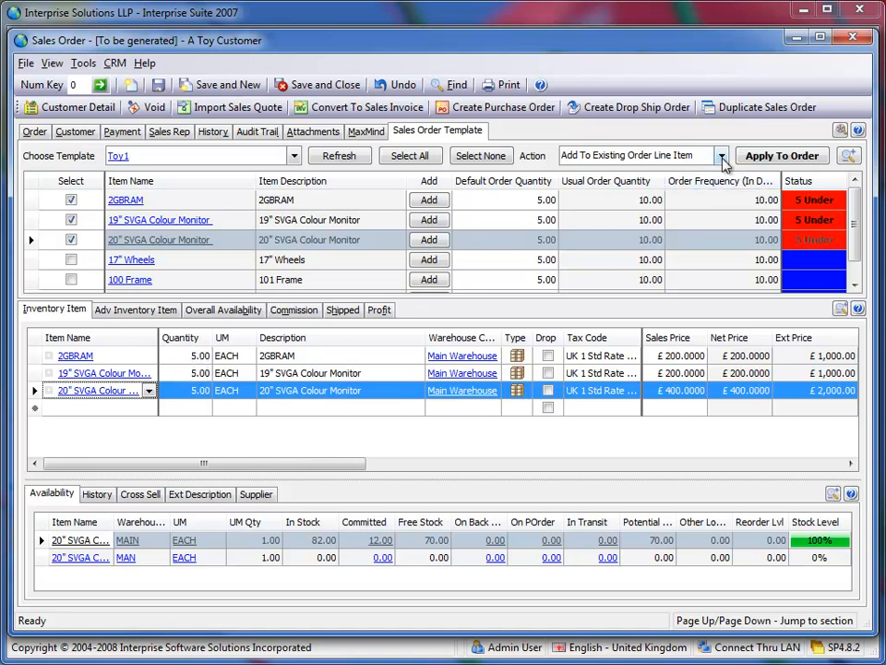
Step: Apply the same three template items to the order a second time and examine the full list of order lines
click(782, 155)
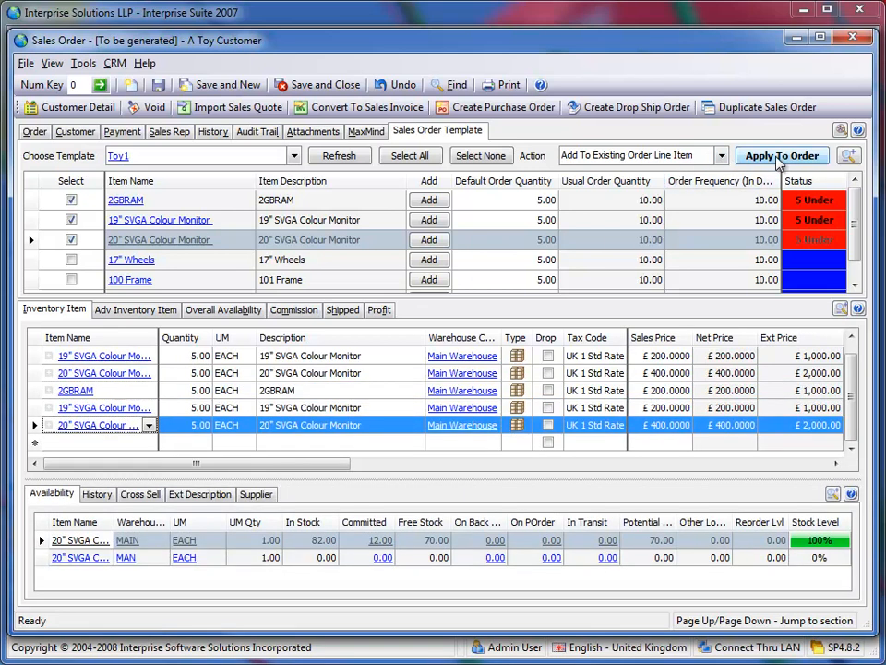
click(840, 308)
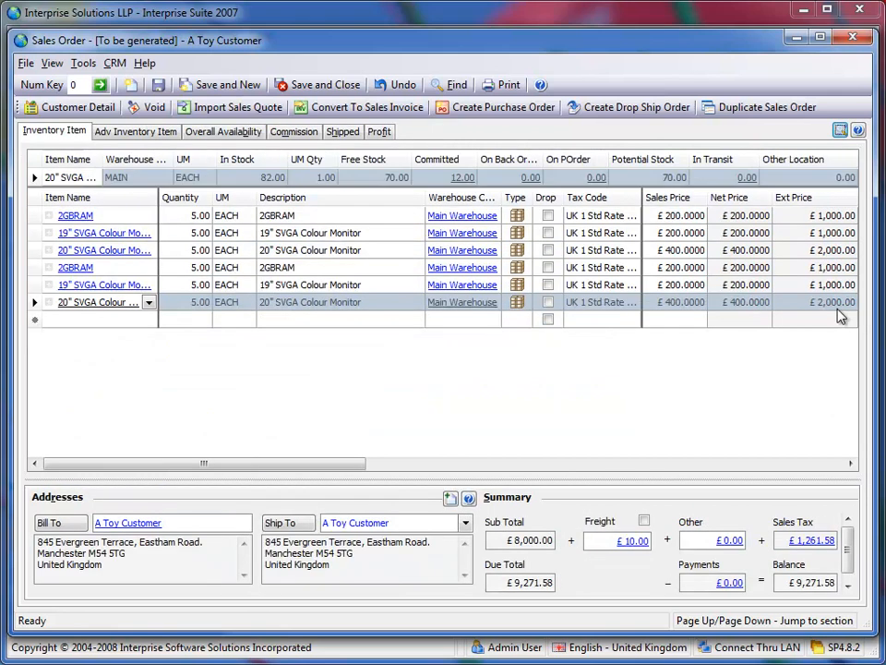
click(840, 130)
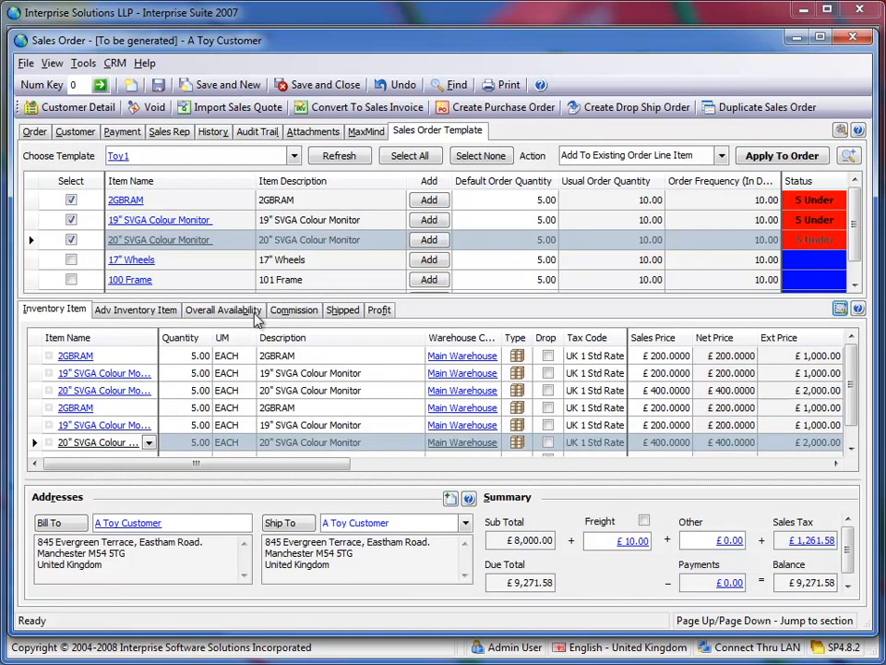
Step: Change the template action to Replace Existing Order Line Item and replace all order lines with the three selected items
click(722, 155)
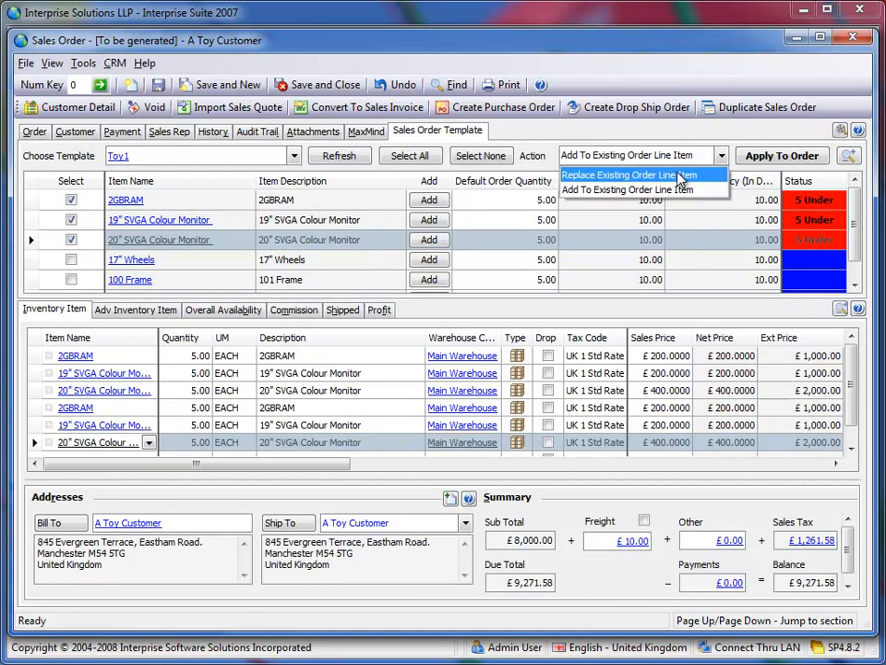
click(646, 174)
click(702, 155)
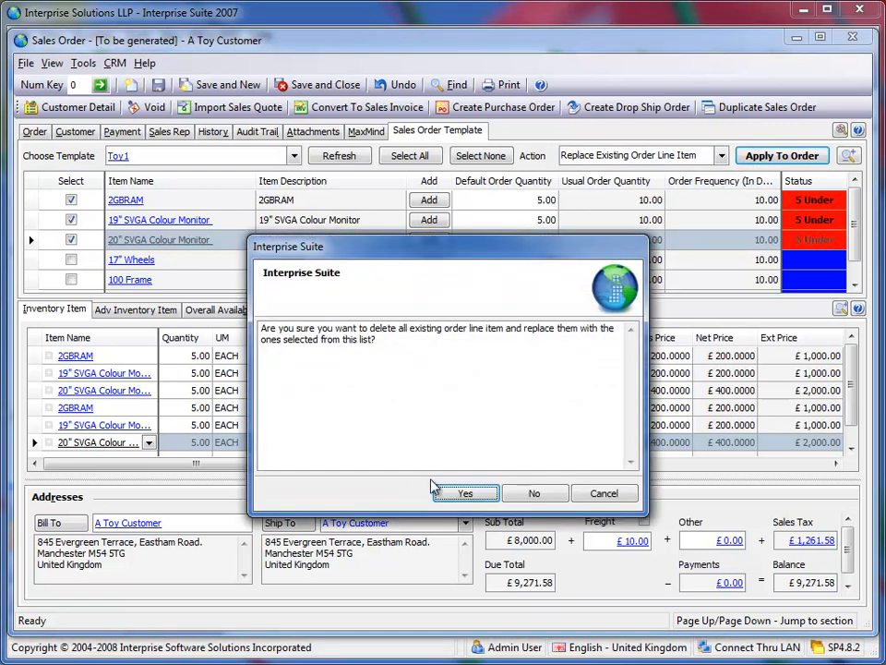
click(463, 493)
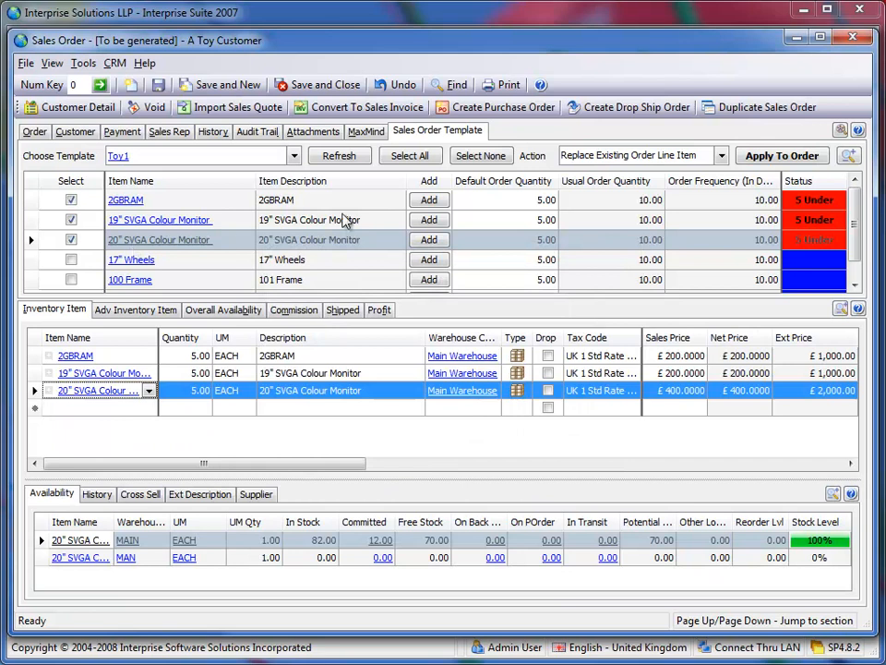
Step: Clear the selected template items, and select 17" Wheels and add it individually to the order
click(71, 239)
click(71, 219)
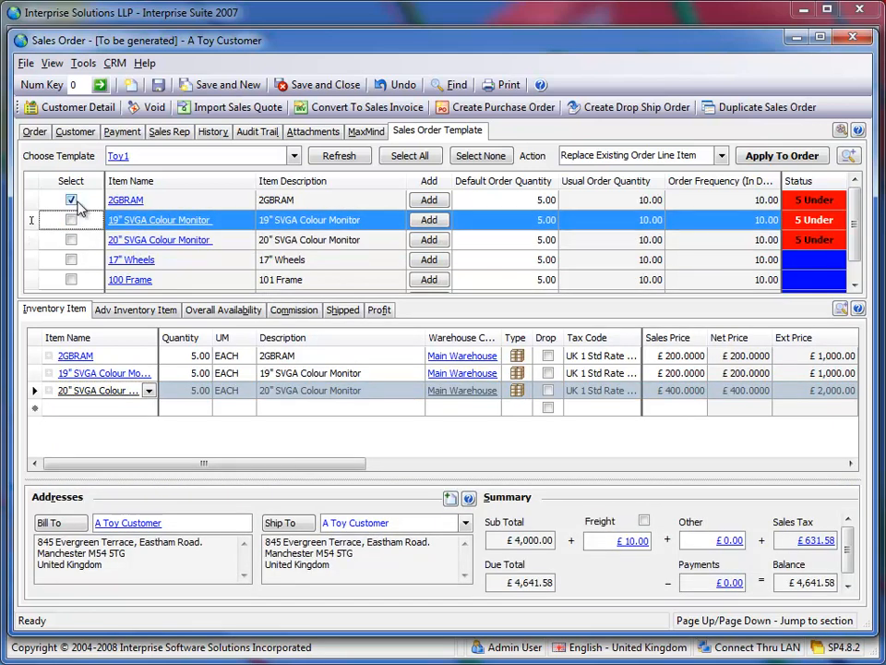
click(410, 155)
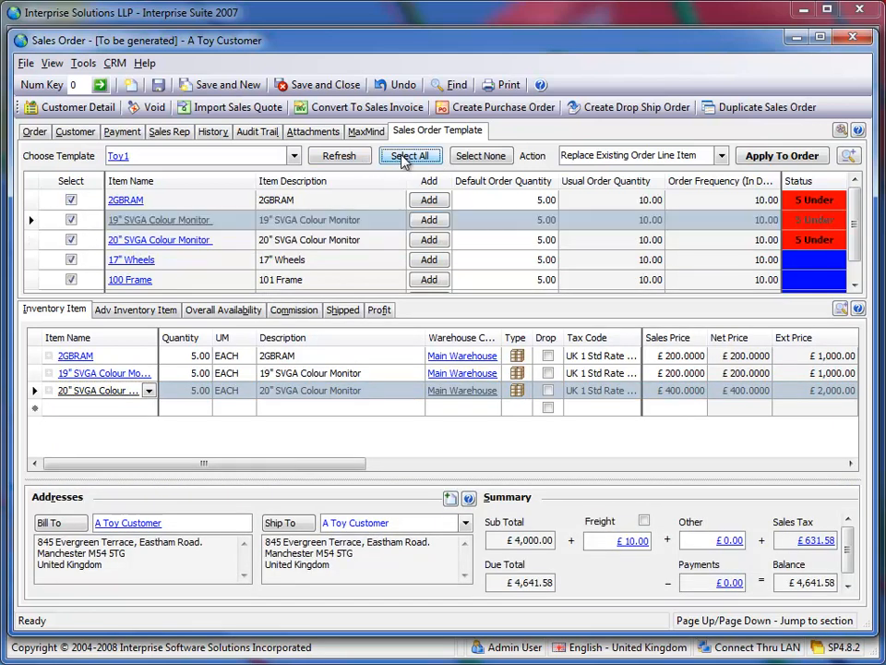
click(480, 156)
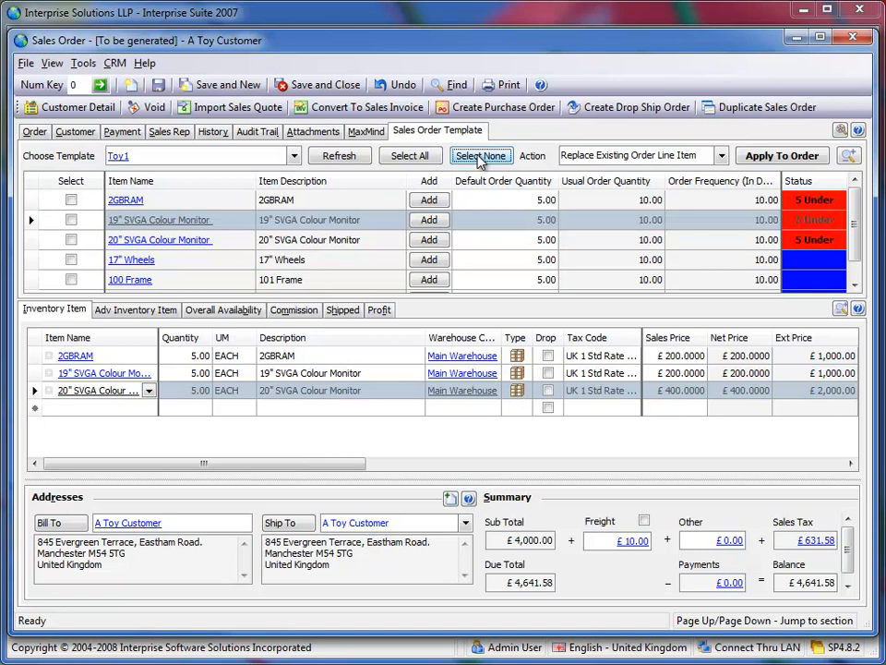
click(73, 261)
click(428, 259)
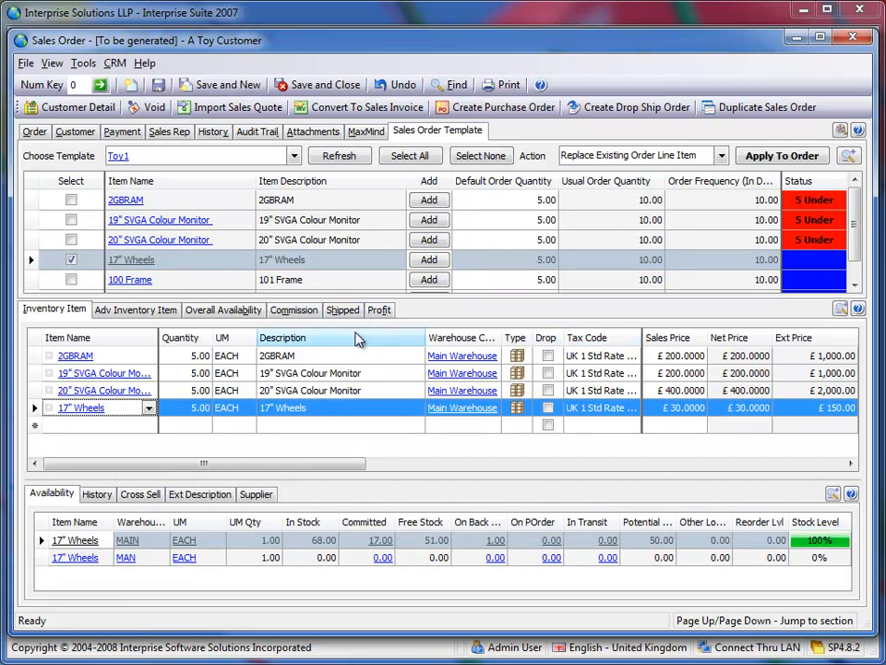
Step: Set the order quantities to 6 for 2GBRAM and 3 for the 20" SVGA Colour Monitor, and save and close the order
click(178, 360)
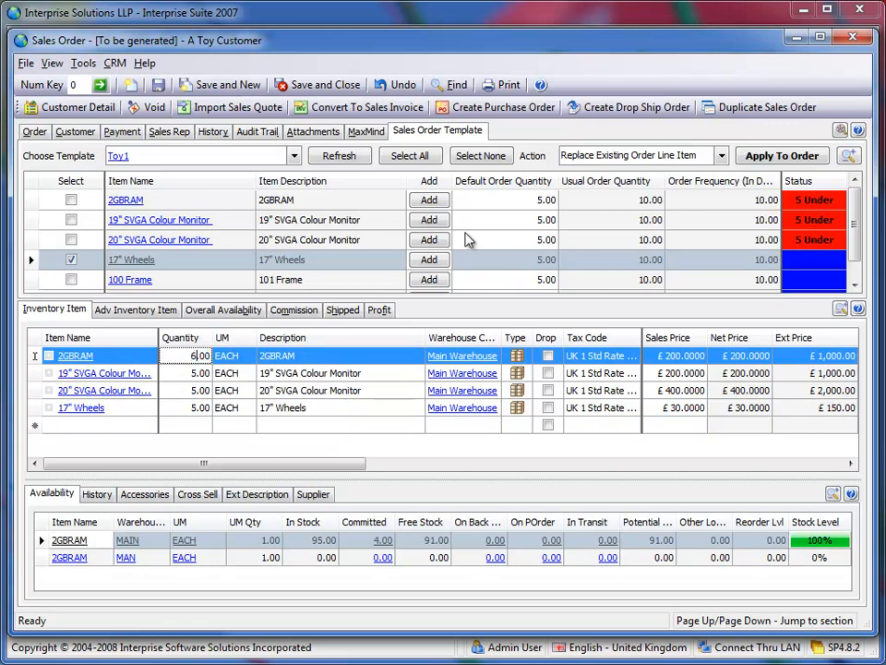
text(6)
key(Tab)
key(Down)
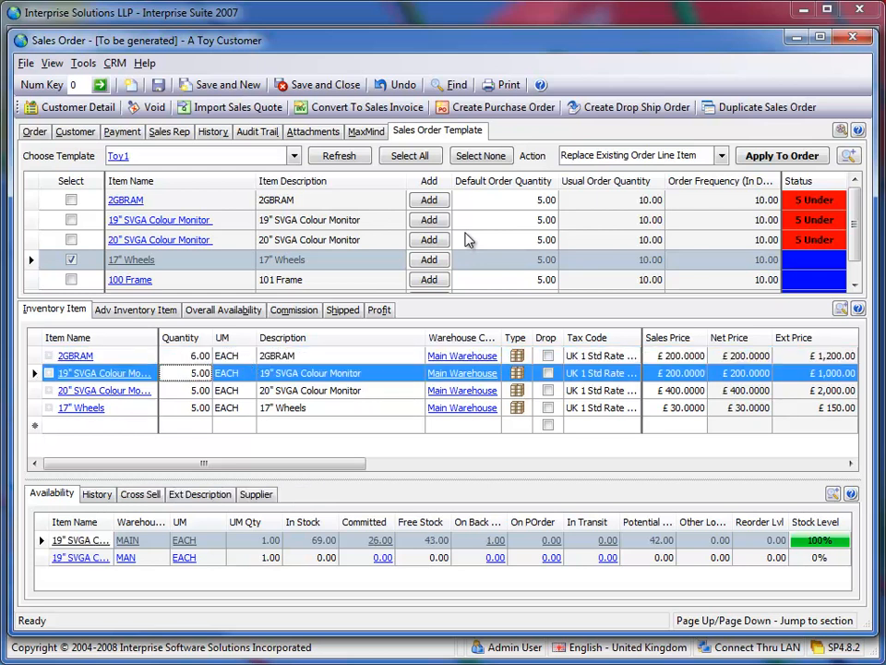
key(Down)
text(3)
key(Tab)
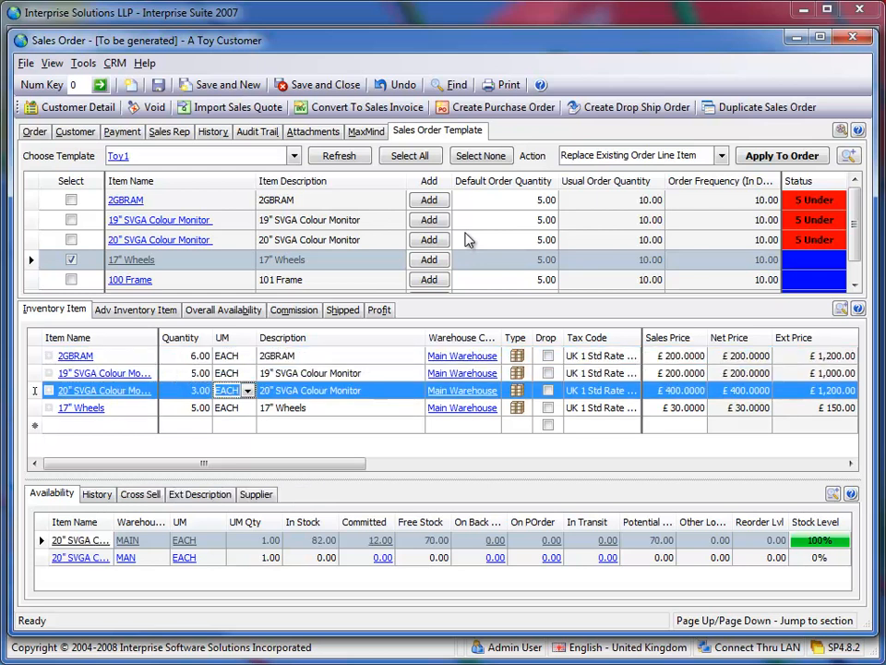
click(159, 85)
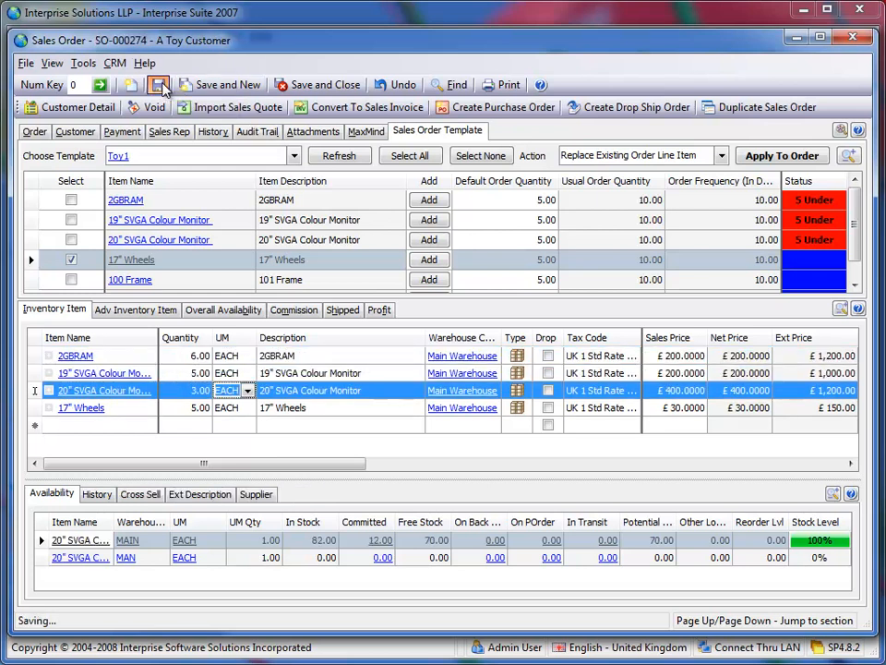
click(303, 86)
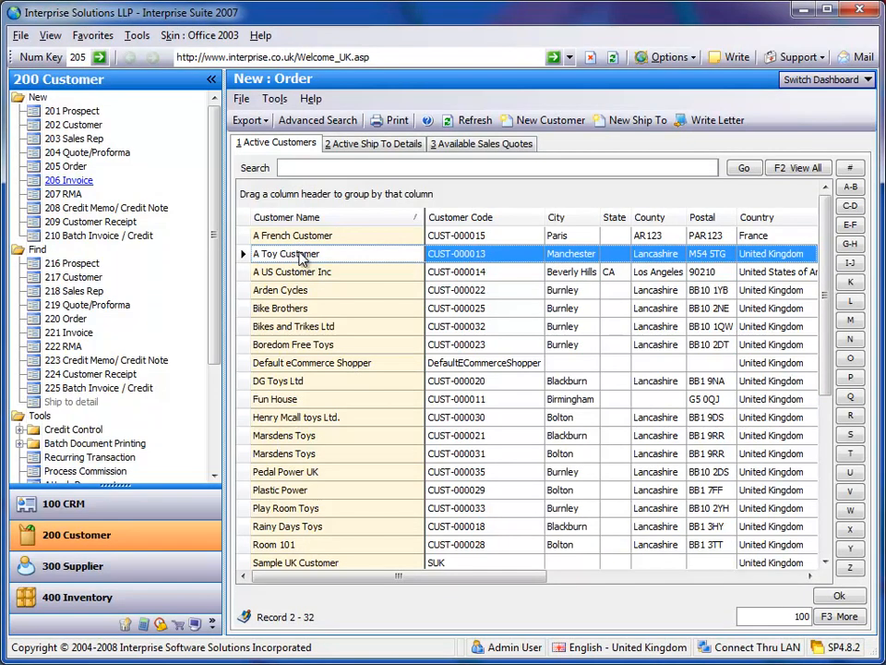
Step: Start another sales order for A Toy Customer and load the Toy1 template in it
double_click(301, 260)
click(440, 134)
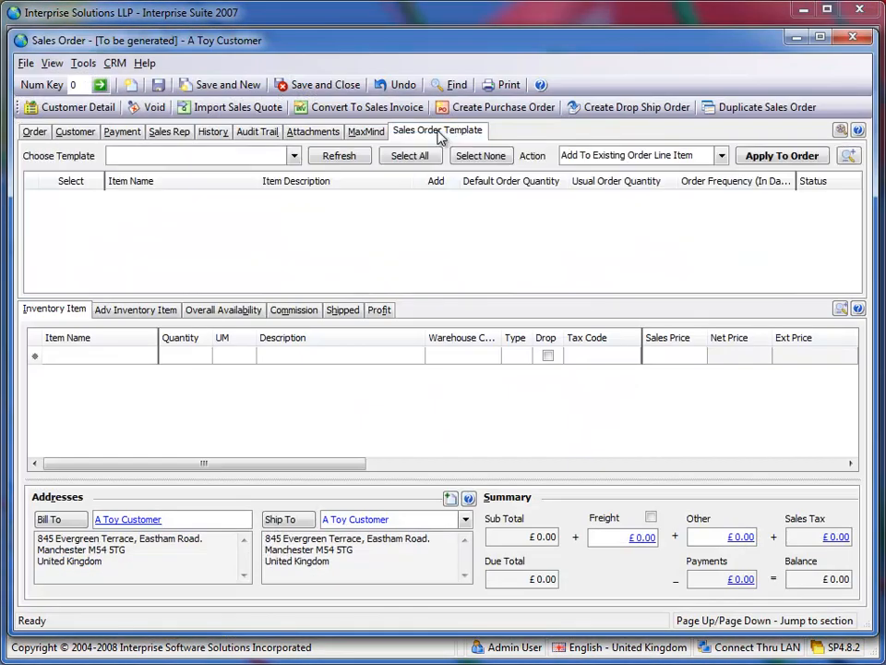
click(294, 155)
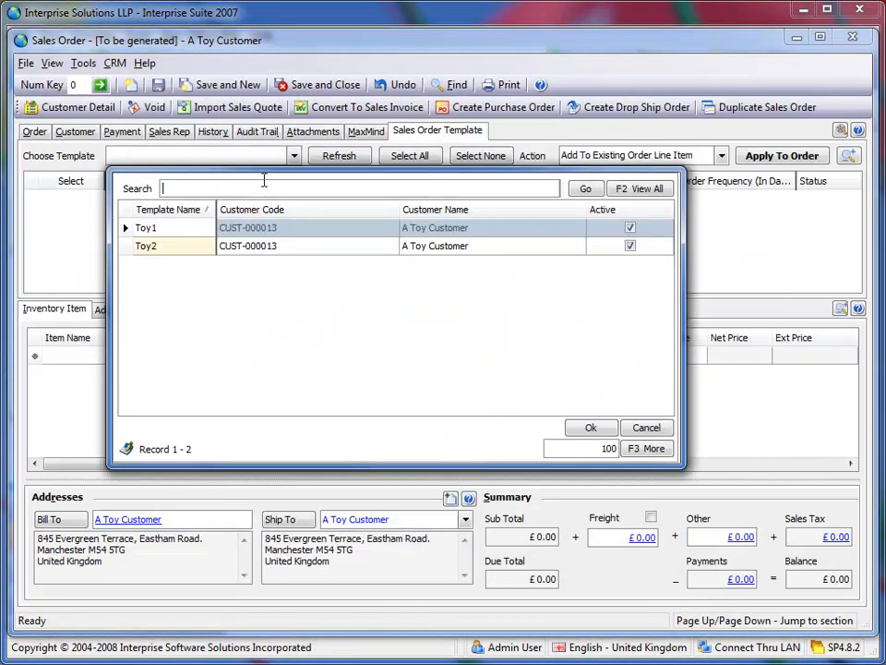
double_click(194, 229)
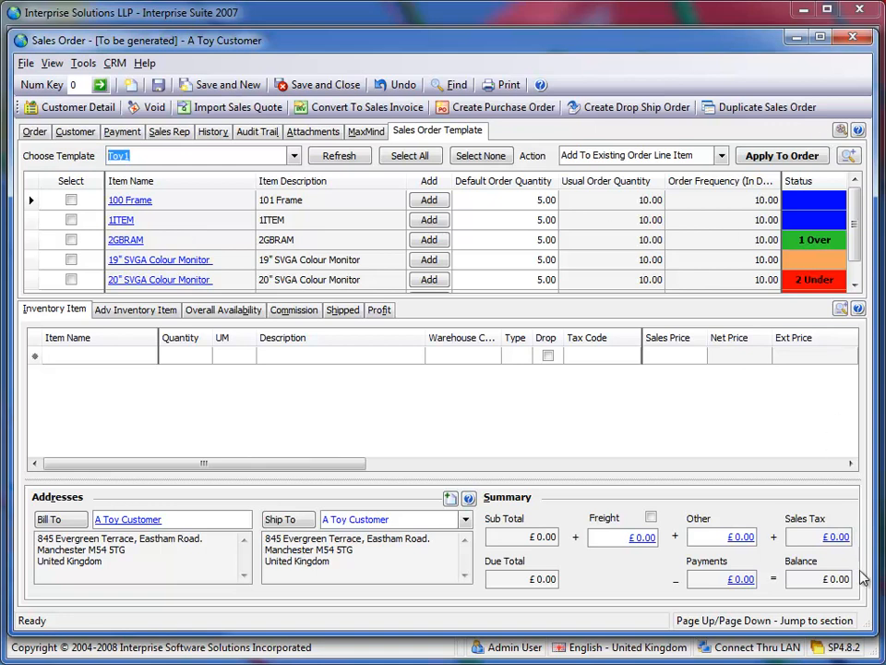
Step: Enlarge the template item list and the order window to examine each item's order status
drag(860, 626, 872, 664)
click(856, 156)
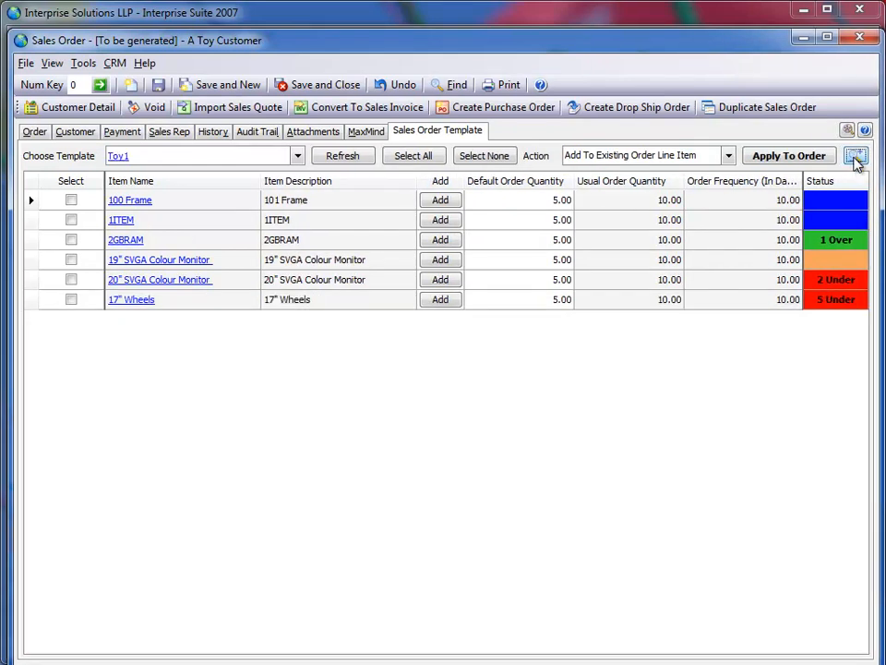
drag(873, 664, 868, 652)
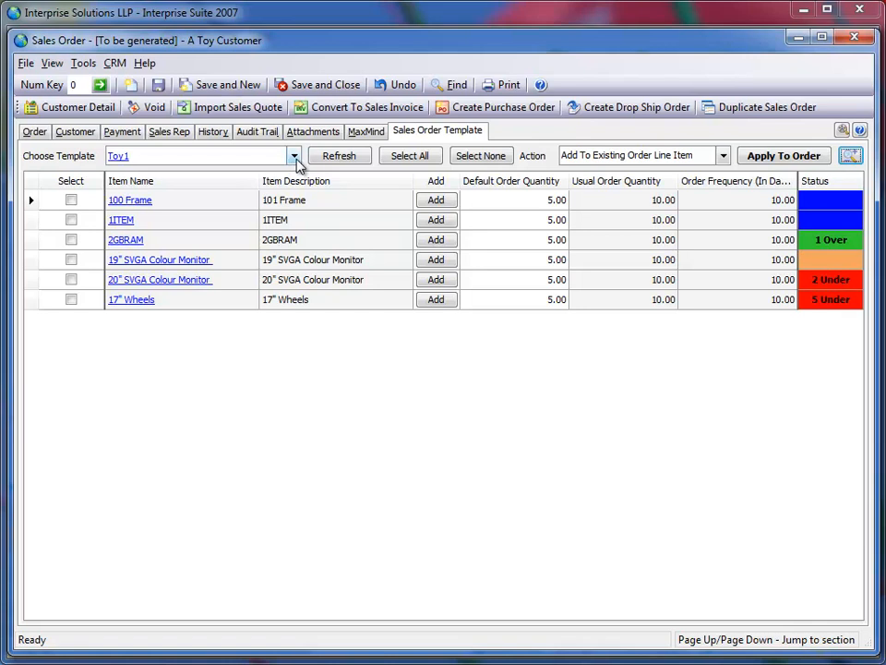
Step: Close the new sales order without saving it and sign out of the company
click(855, 38)
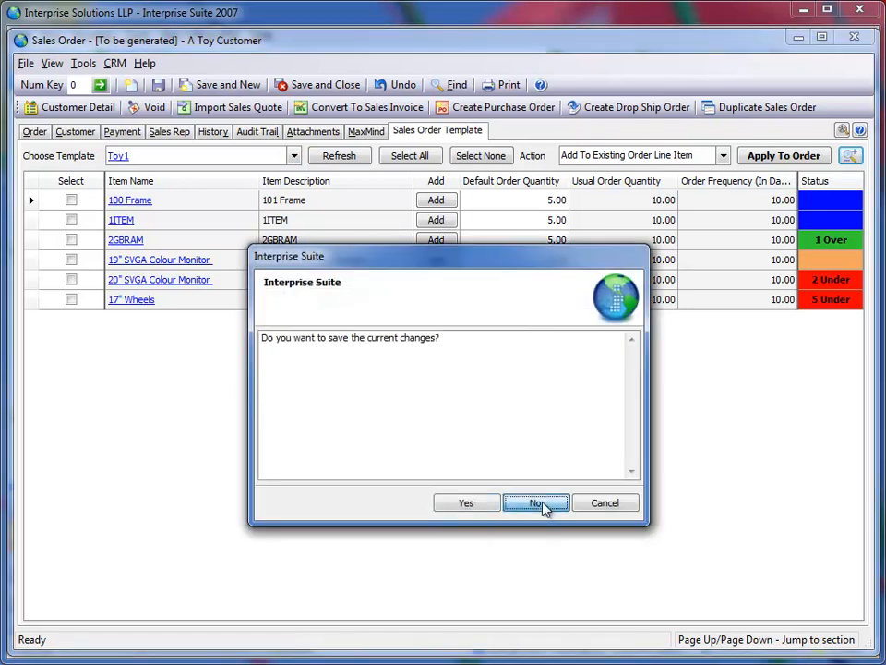
click(540, 503)
click(20, 35)
click(41, 56)
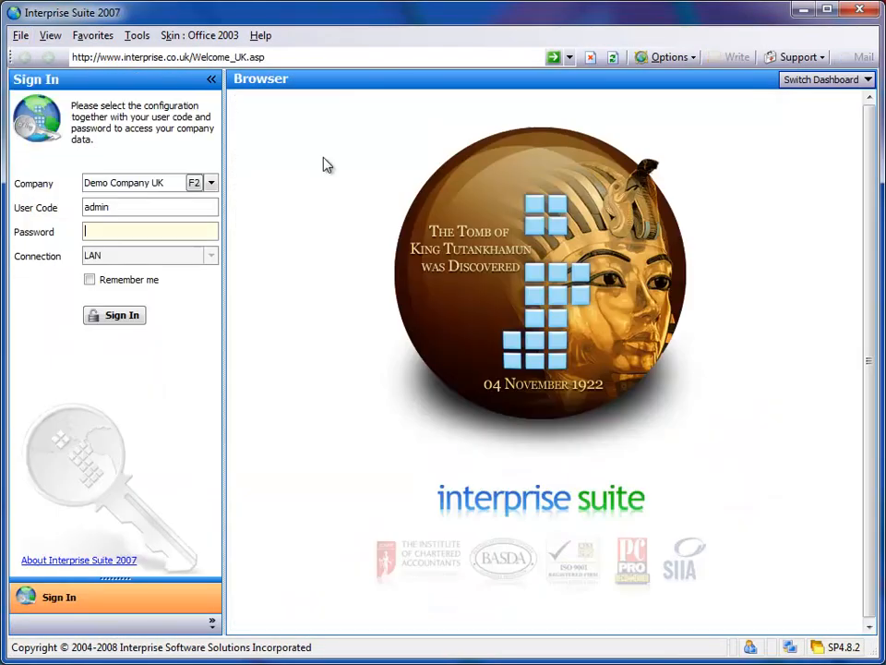